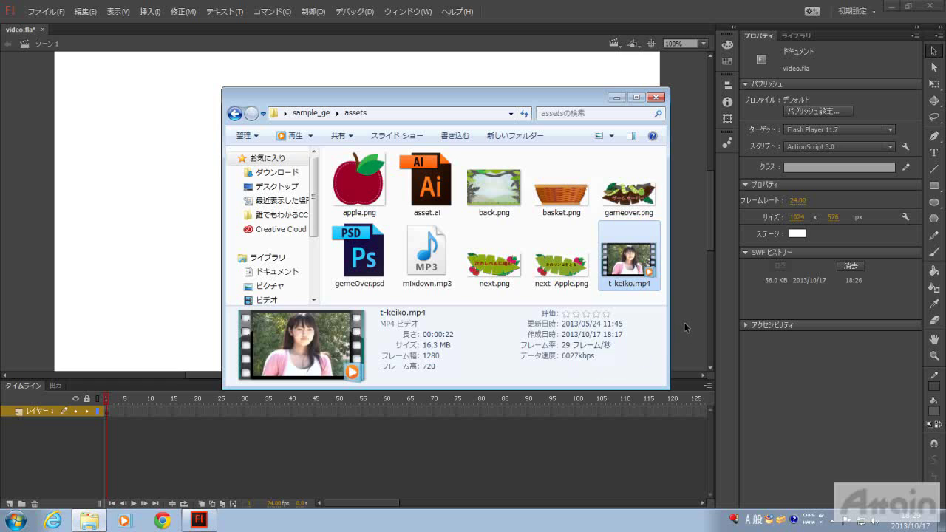
Start a video import and choose t-keiko.mp4 from the assets folder as the source file.
click(684, 323)
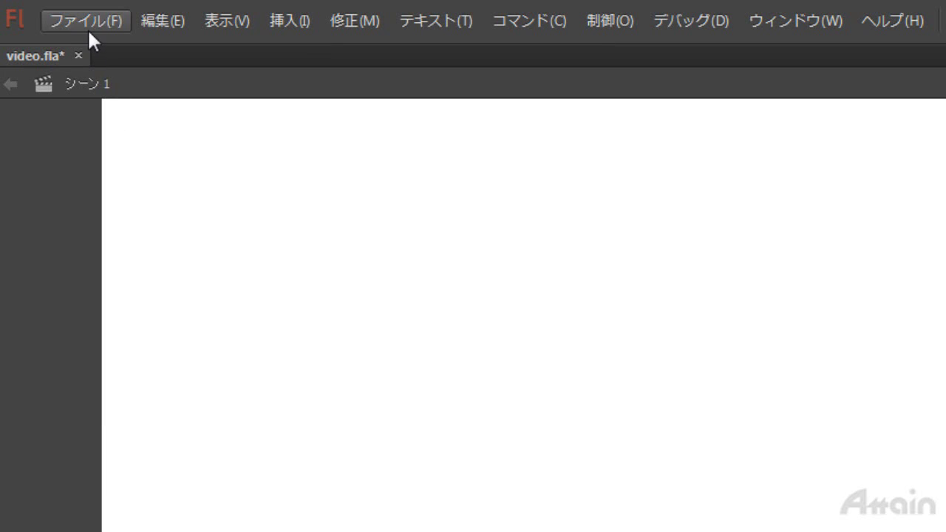
click(87, 22)
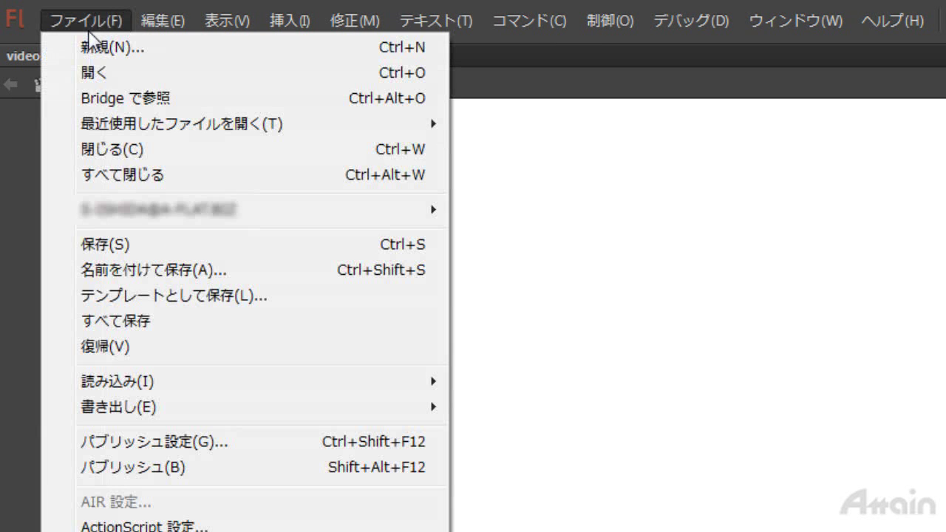
mouse_move(152, 384)
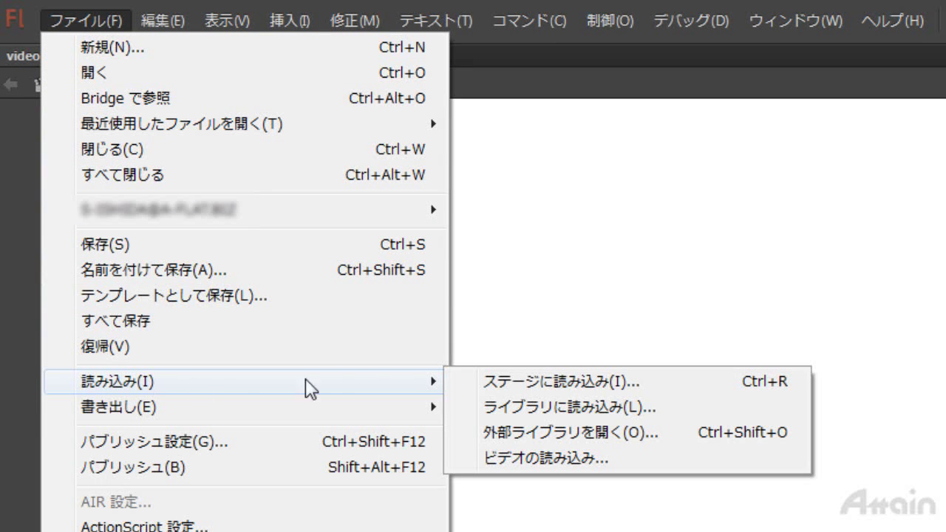
click(579, 458)
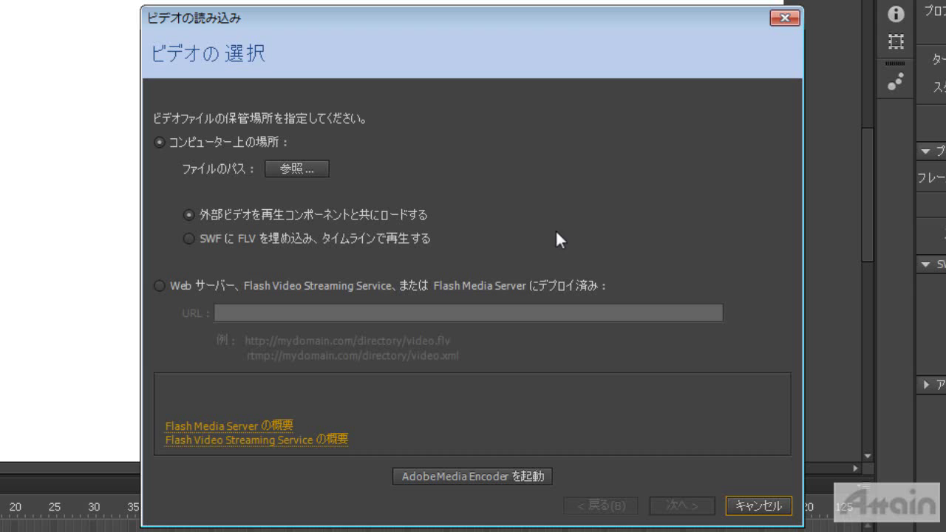
click(301, 166)
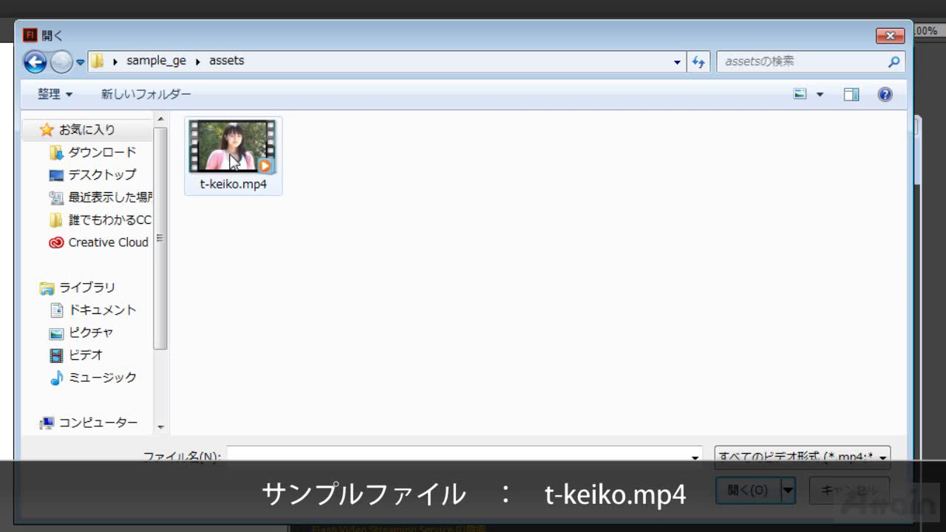
click(275, 148)
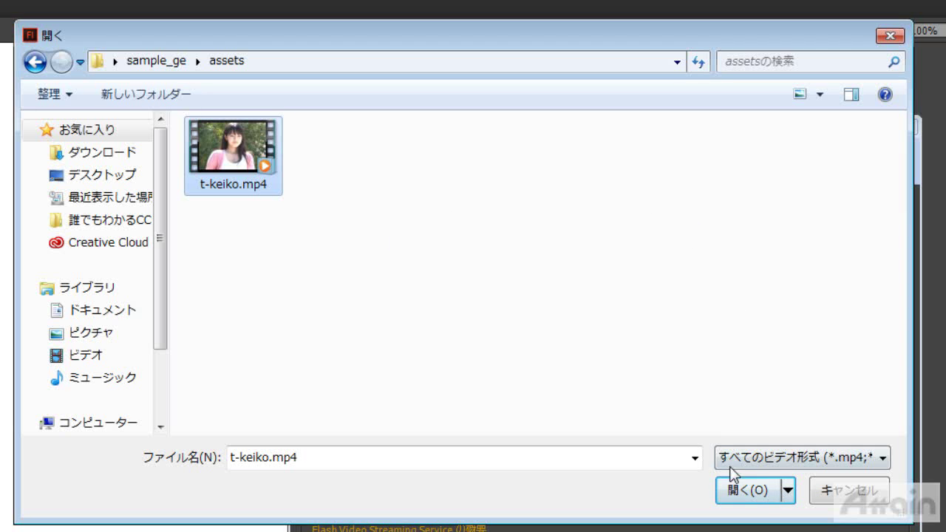
click(733, 492)
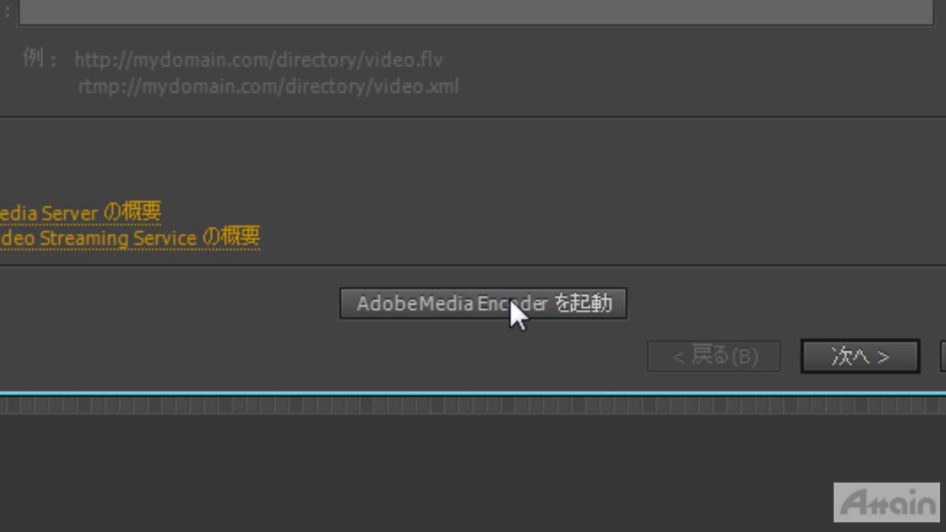
Launch Adobe Media Encoder from the video import and assign the FLV preset Web - 1024 x 576, 16 x 9, 2500 kbps to t-keiko.mp4.
click(511, 311)
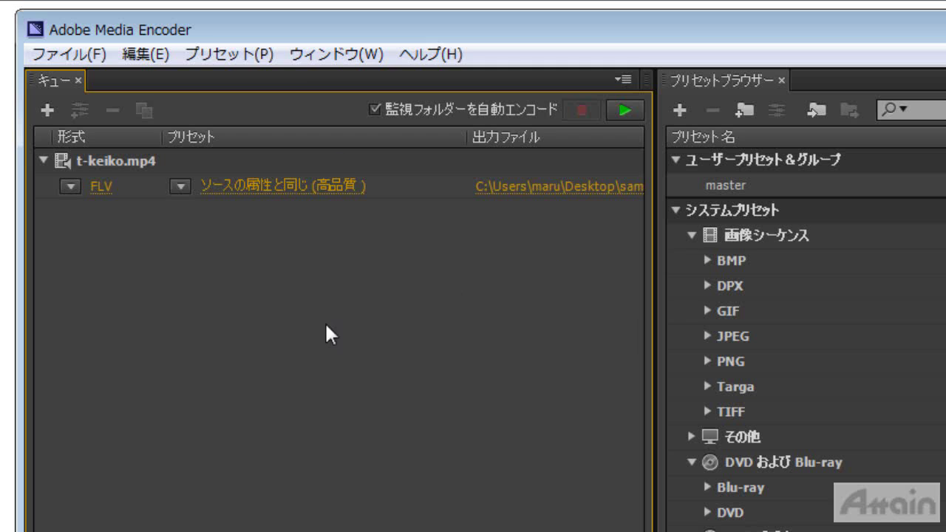
mouse_move(136, 159)
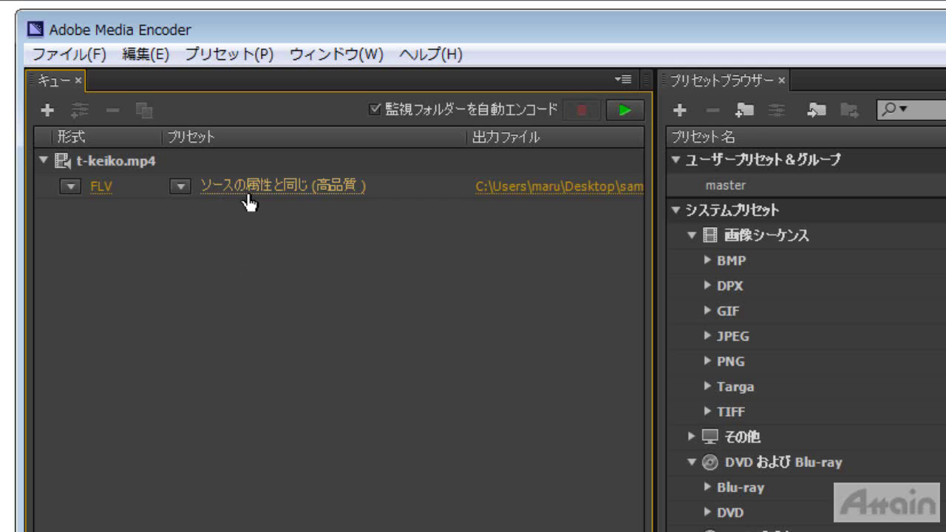
mouse_move(249, 201)
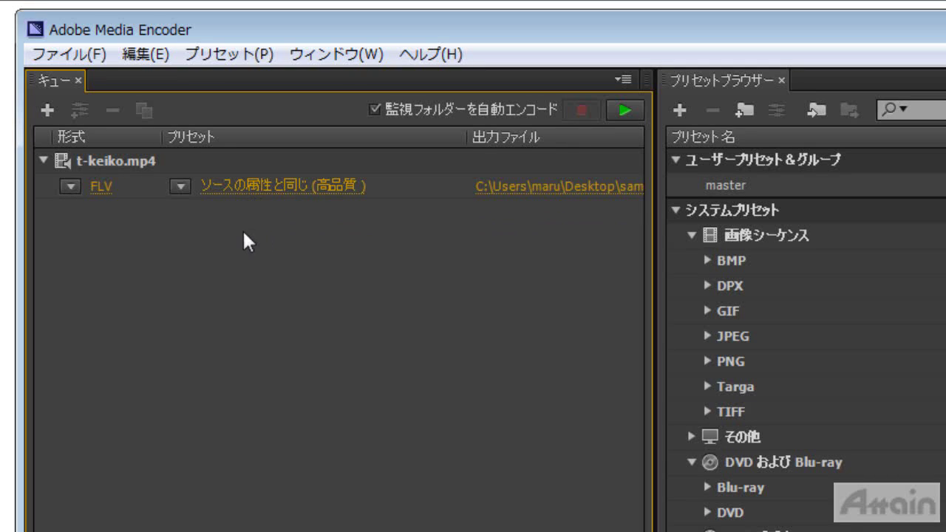
click(180, 187)
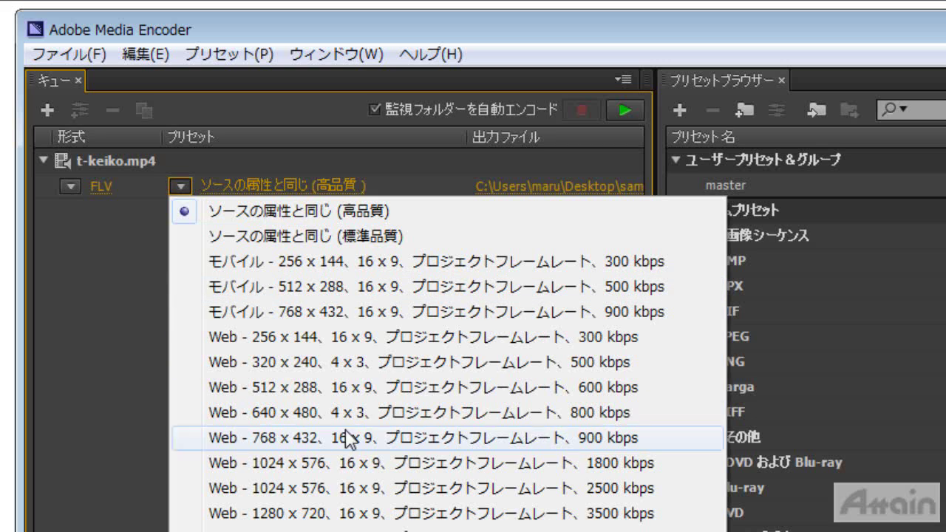
click(362, 489)
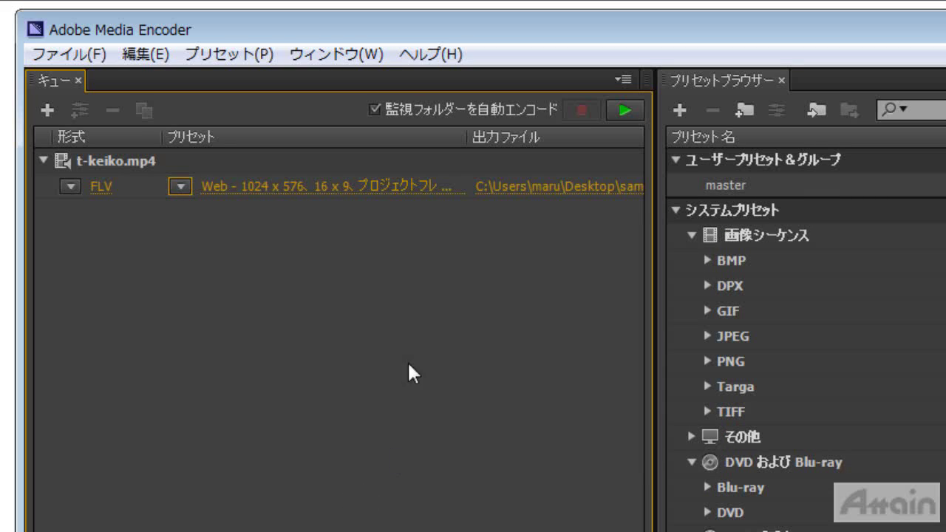
Trim the clip in the export settings with an in point at 00;00;06;00 and an out point at about 00;00;20;10.
click(326, 189)
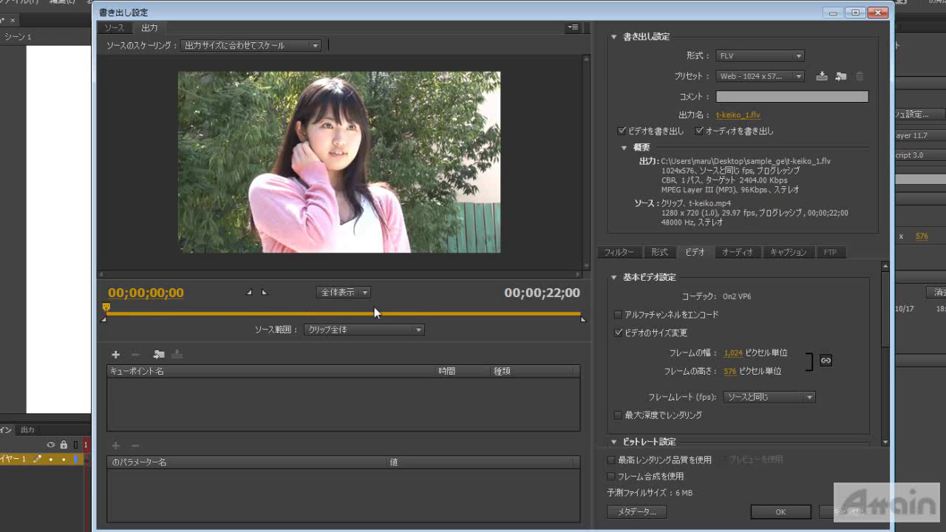
drag(106, 308, 235, 308)
click(249, 292)
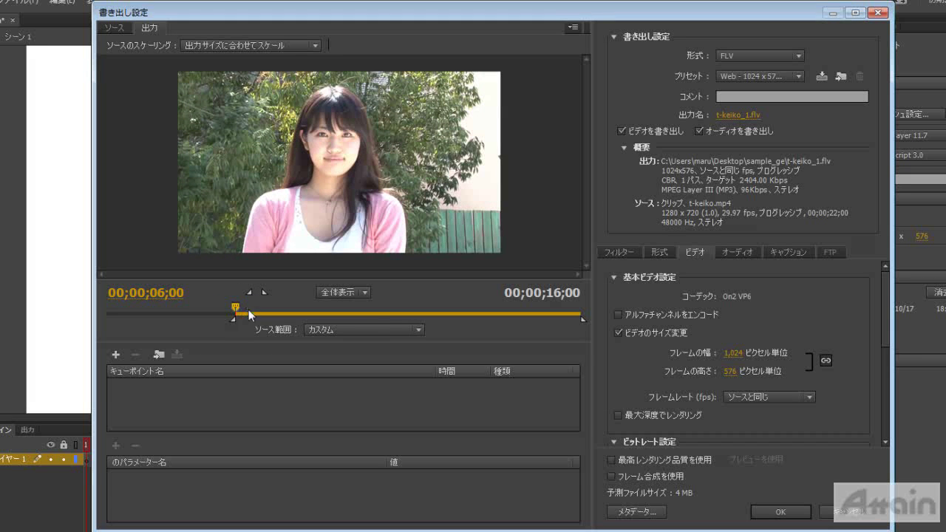
drag(236, 309, 549, 314)
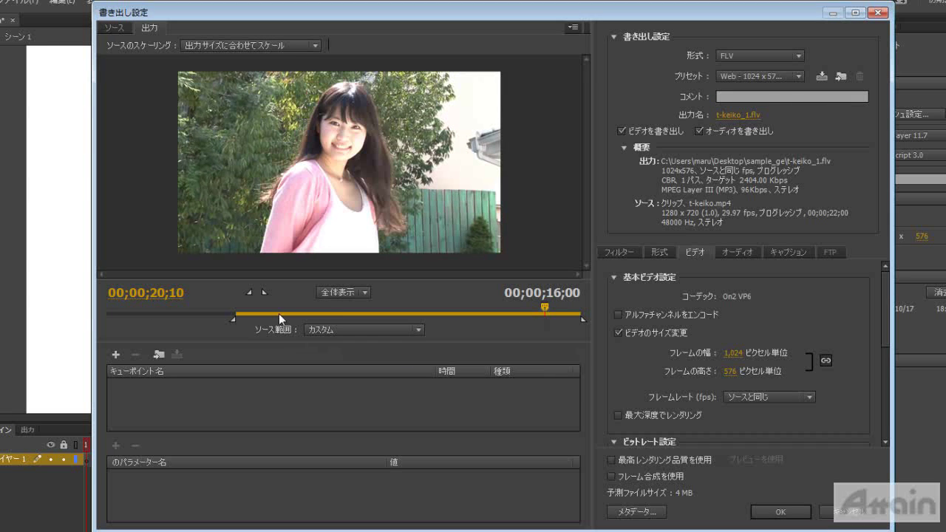
click(264, 293)
click(780, 512)
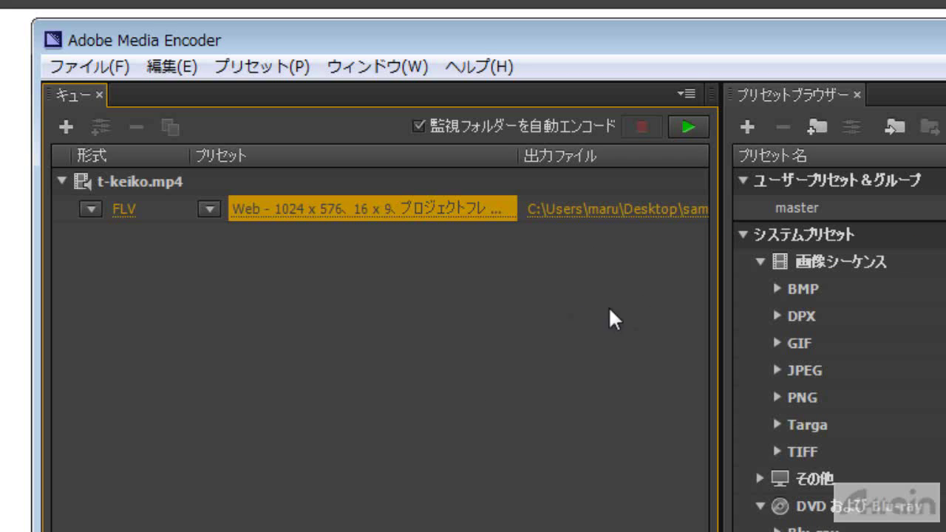
Encode the queued clip, minimize the encoder, and return to the video import in Flash Professional, dismissing the notice.
click(687, 127)
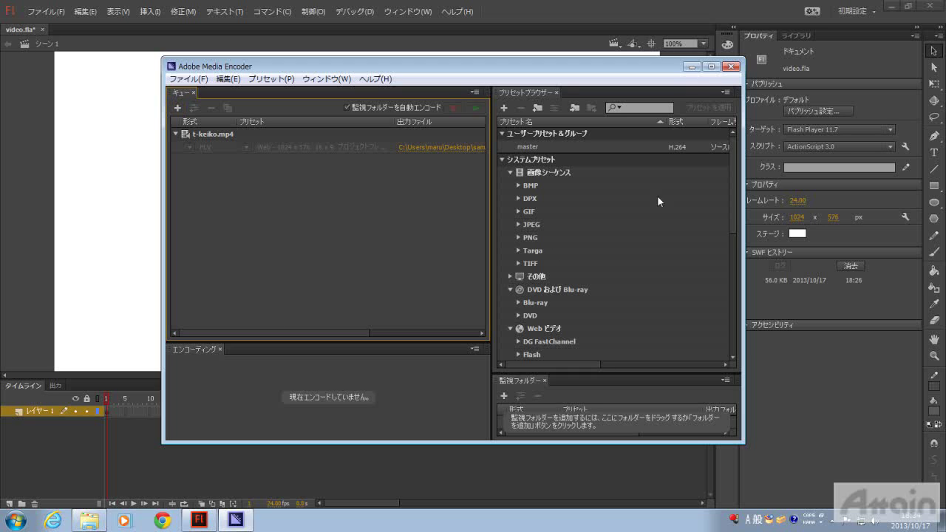
click(691, 68)
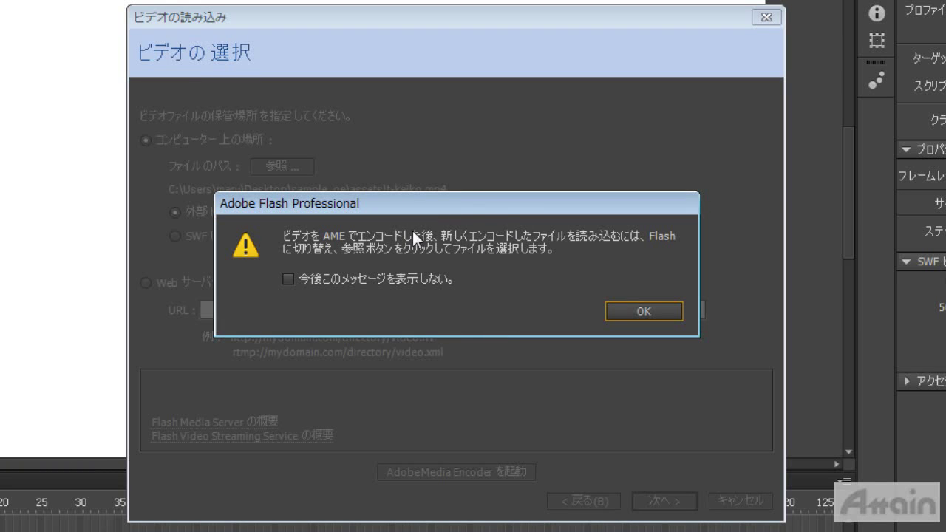
click(651, 310)
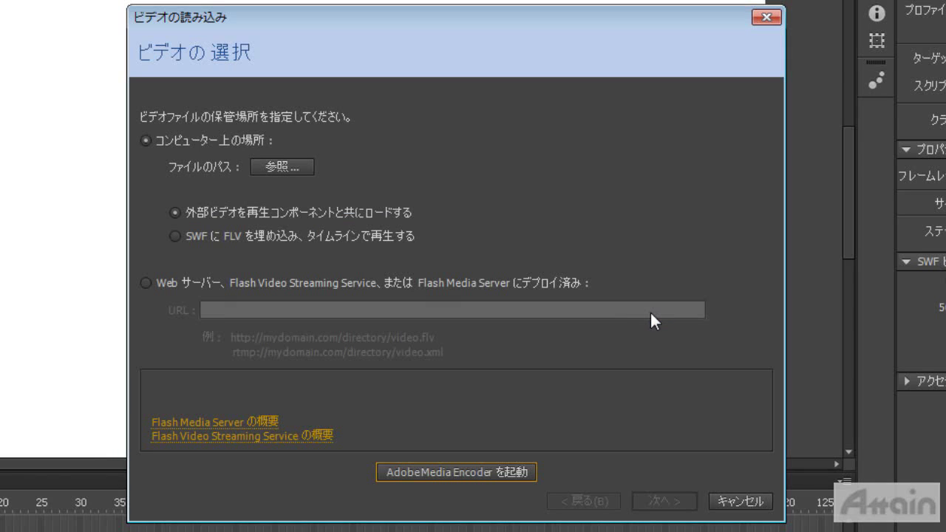
Choose t-keiko.flv from the sample_ge folder as the video to import and continue to the skin settings.
click(291, 167)
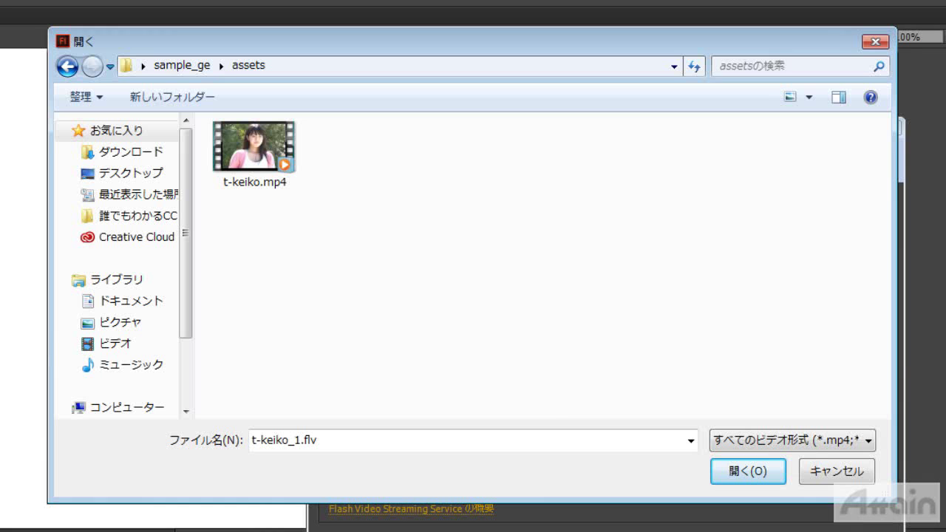
click(182, 65)
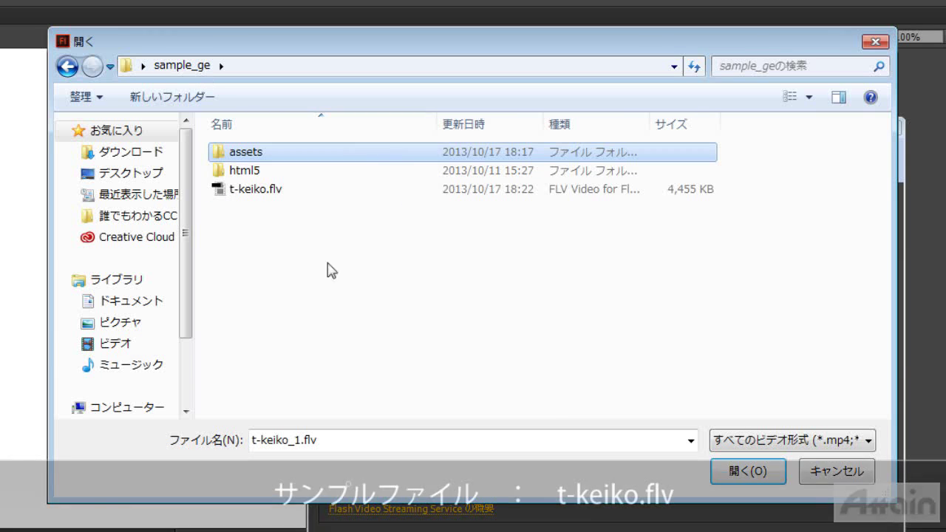
click(263, 194)
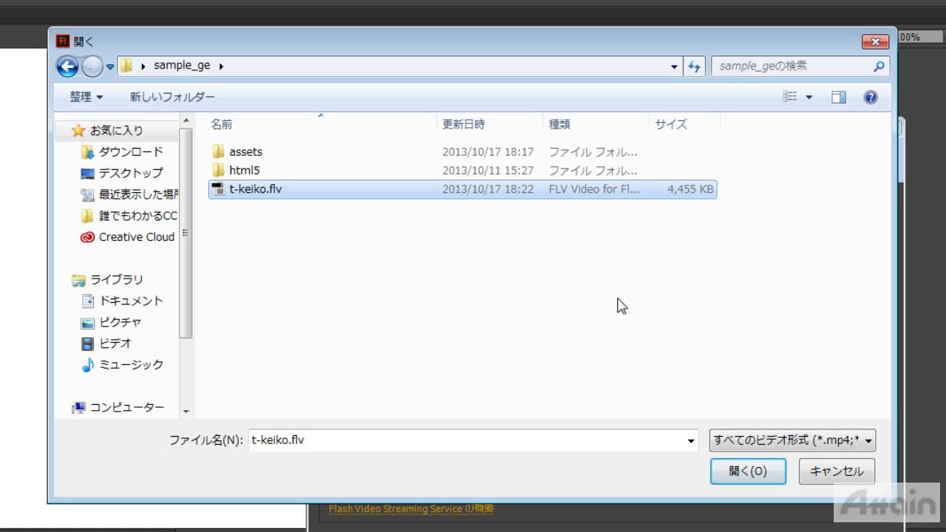
click(732, 473)
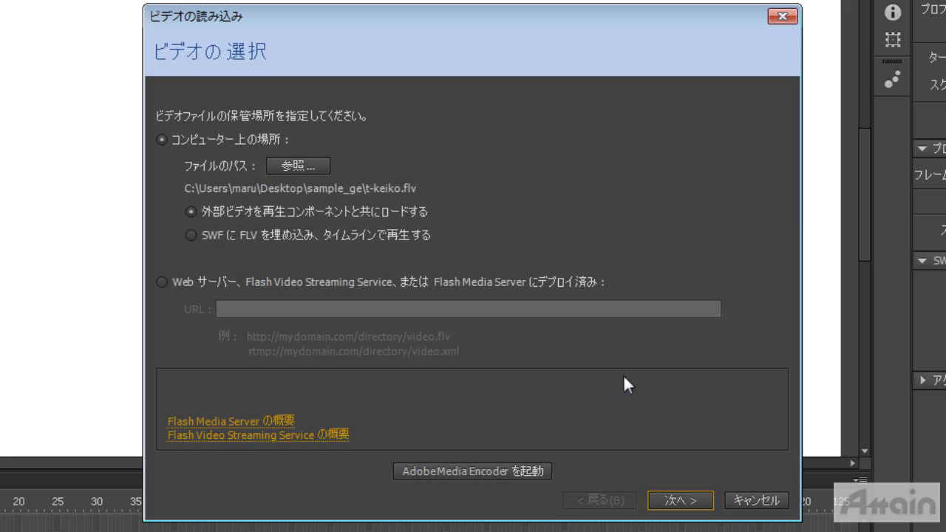
click(665, 502)
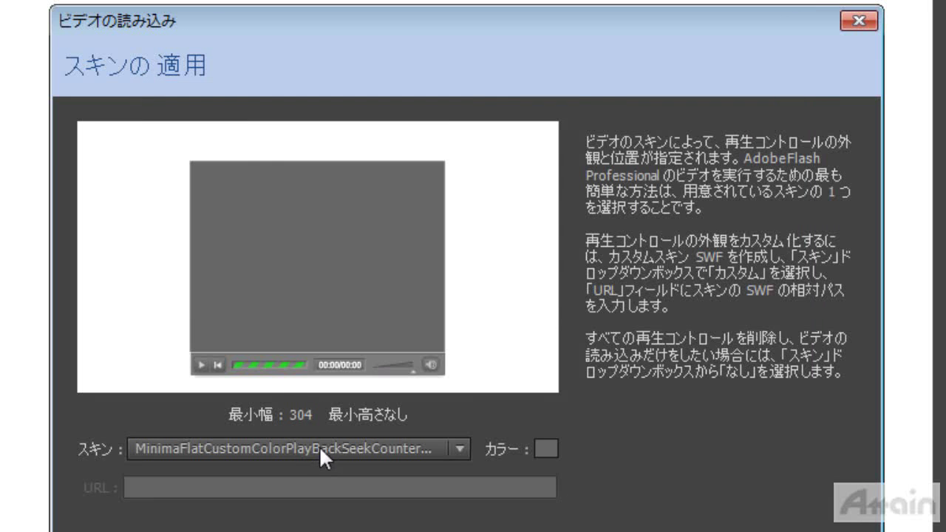
Apply the SkinOverPlaySeekFullscreen.swf skin to the video and finish the import onto the stage.
click(363, 356)
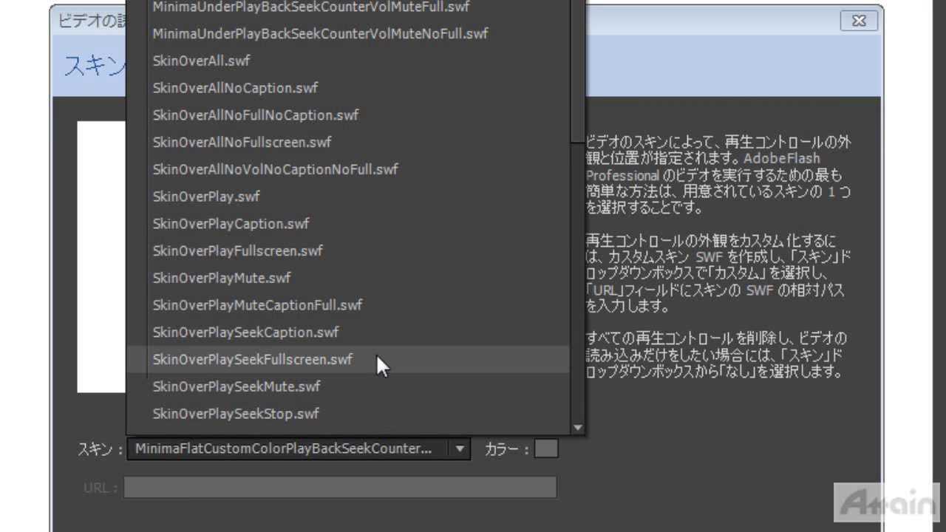
click(283, 354)
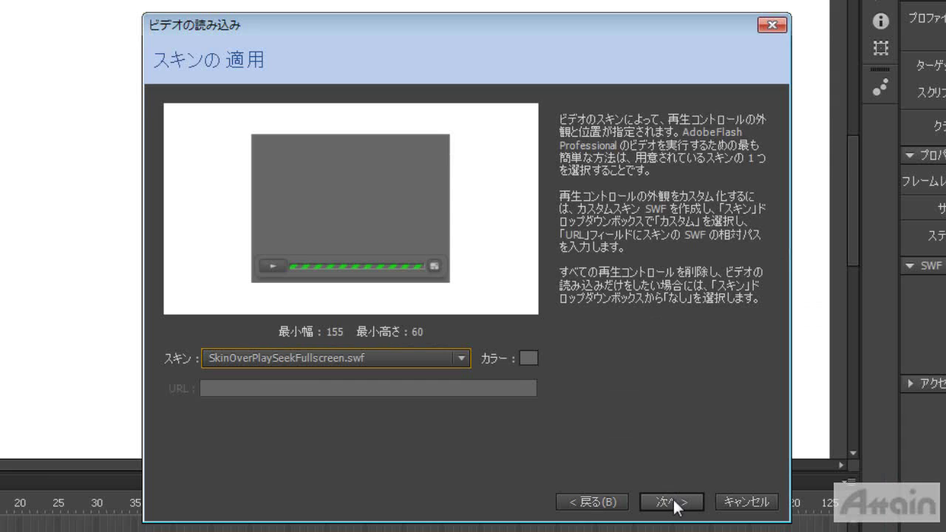
click(674, 505)
click(674, 504)
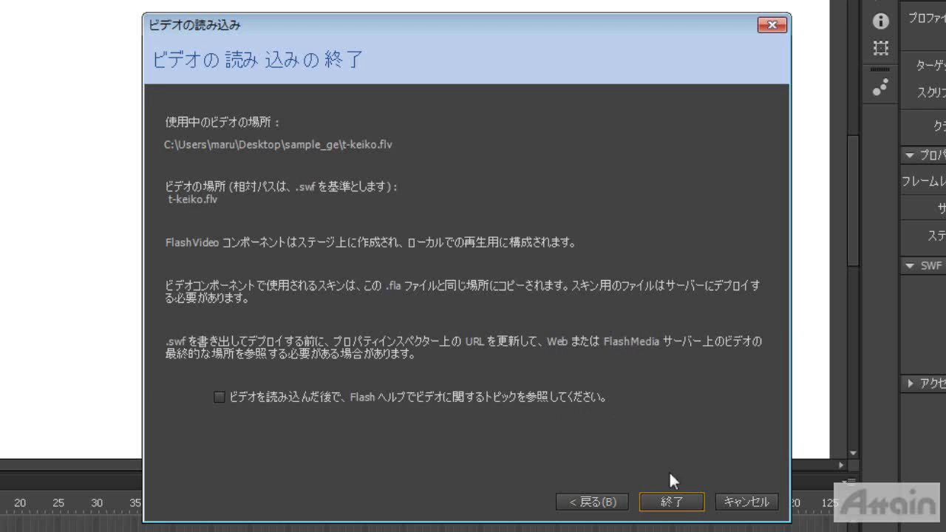
click(679, 505)
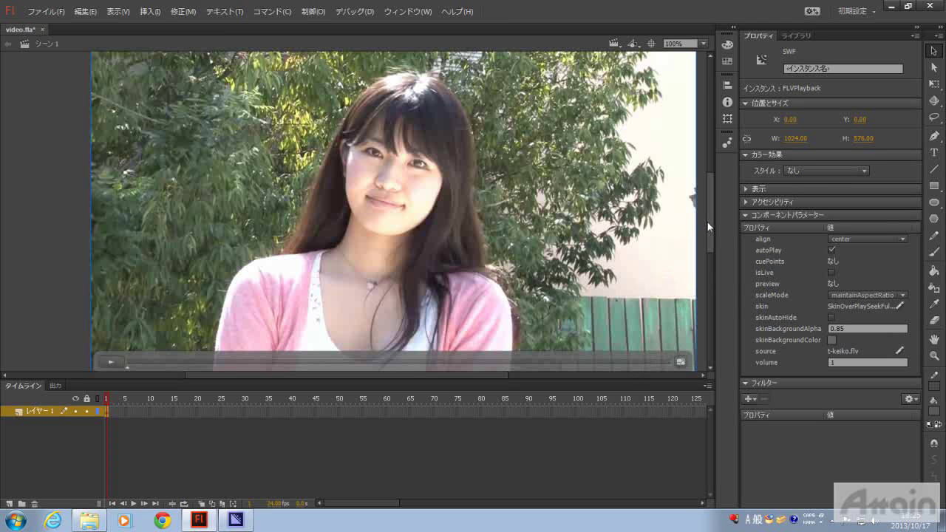
Examine the imported video on the stage and review the skin choices in its component parameters without changing them.
scroll(707, 222, down, 1)
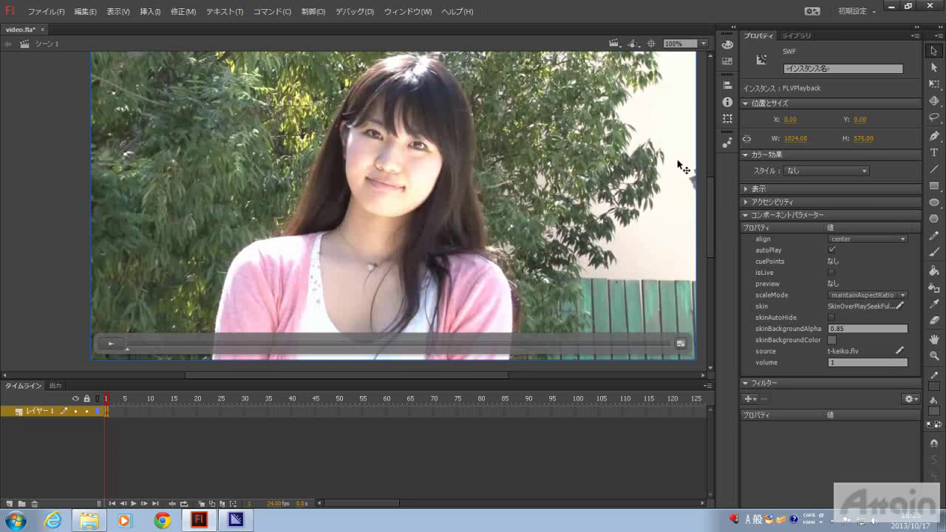
scroll(708, 181, up, 3)
mouse_move(163, 195)
mouse_down()
mouse_move(229, 222)
mouse_move(197, 222)
mouse_move(194, 198)
mouse_move(158, 202)
mouse_move(161, 194)
mouse_up()
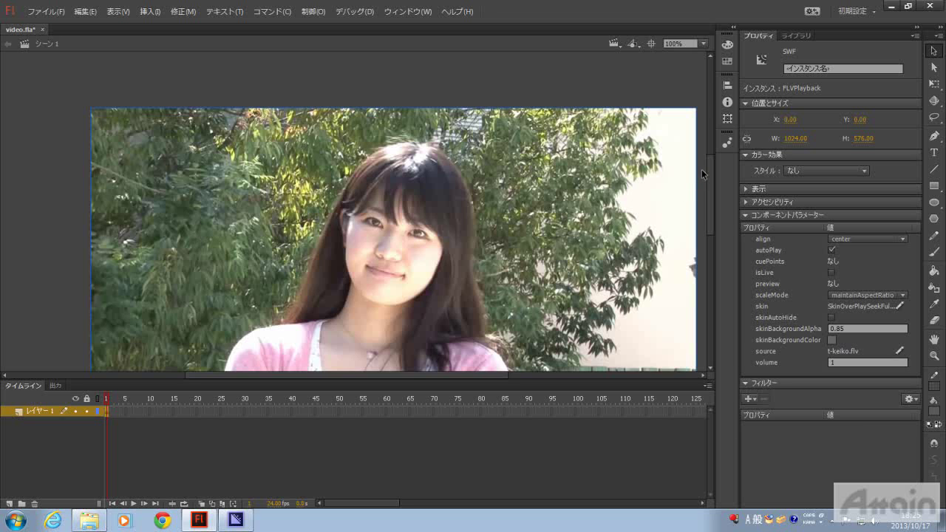
scroll(708, 168, down, 3)
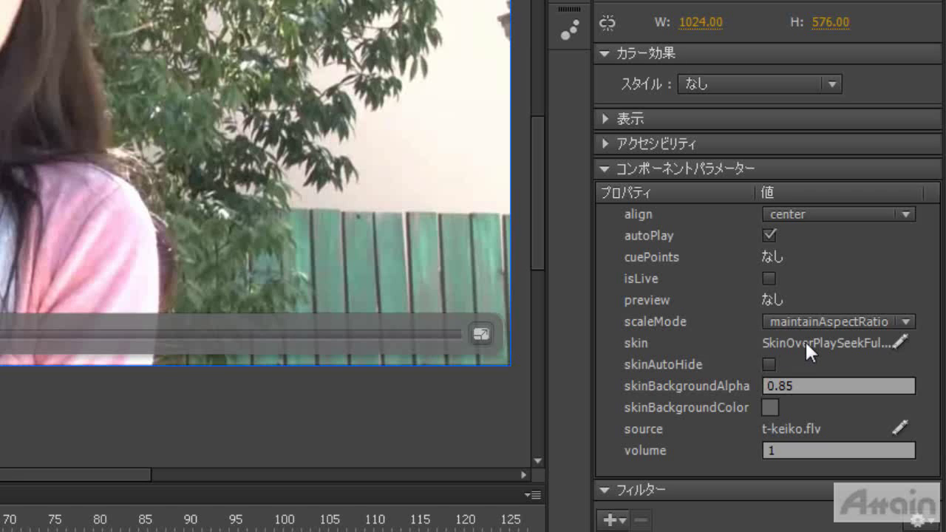
click(900, 342)
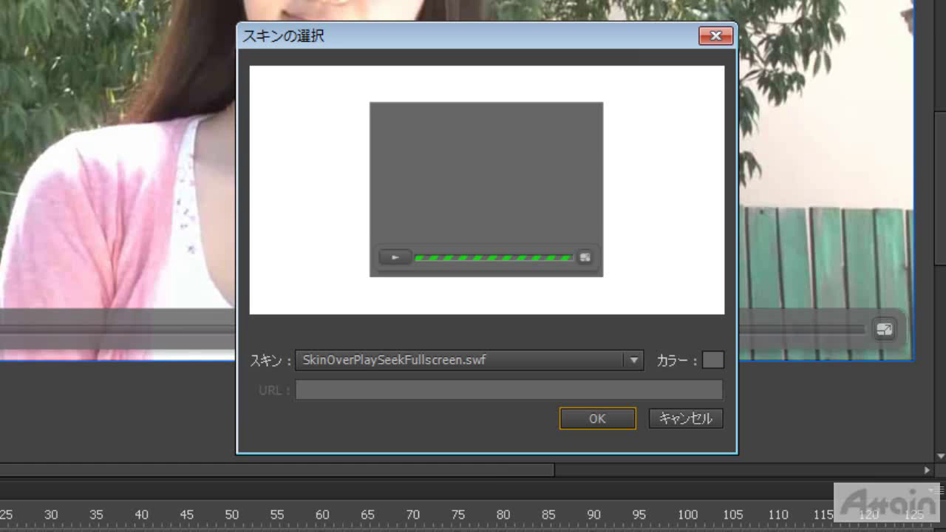
click(595, 360)
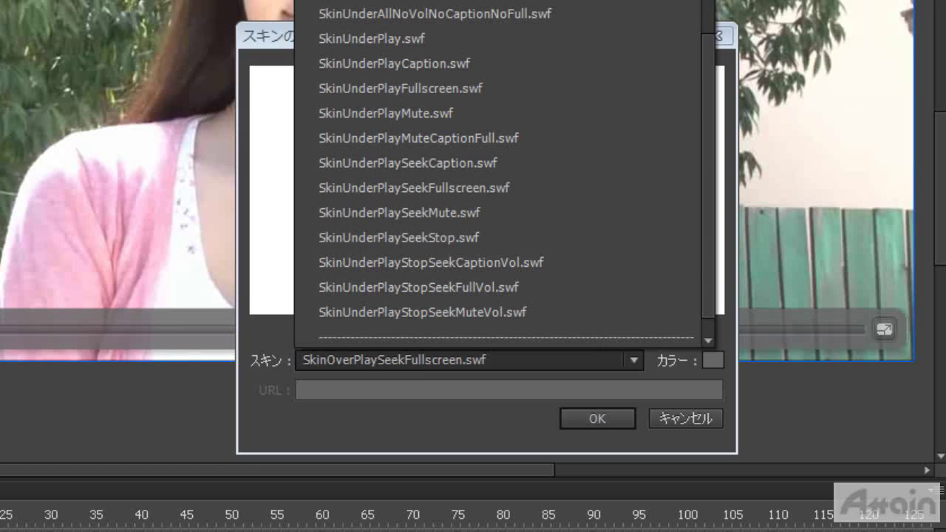
click(454, 435)
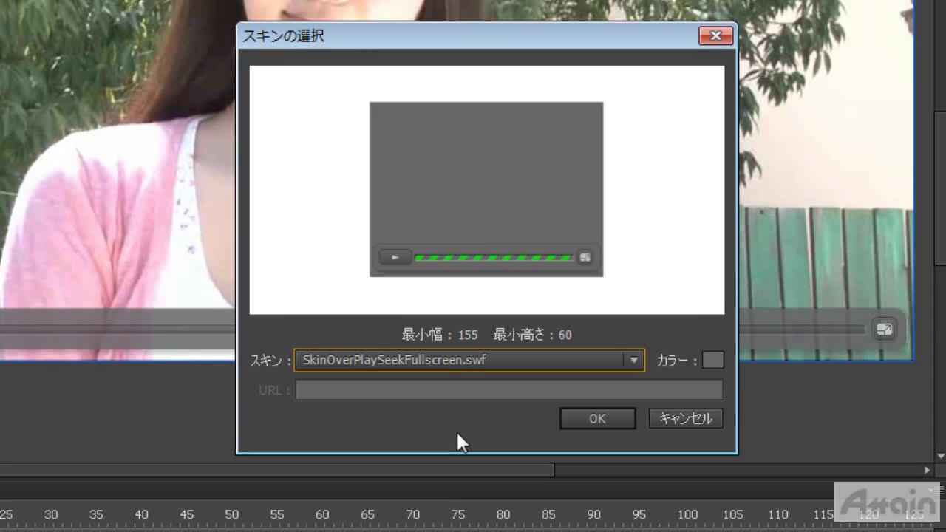
click(666, 415)
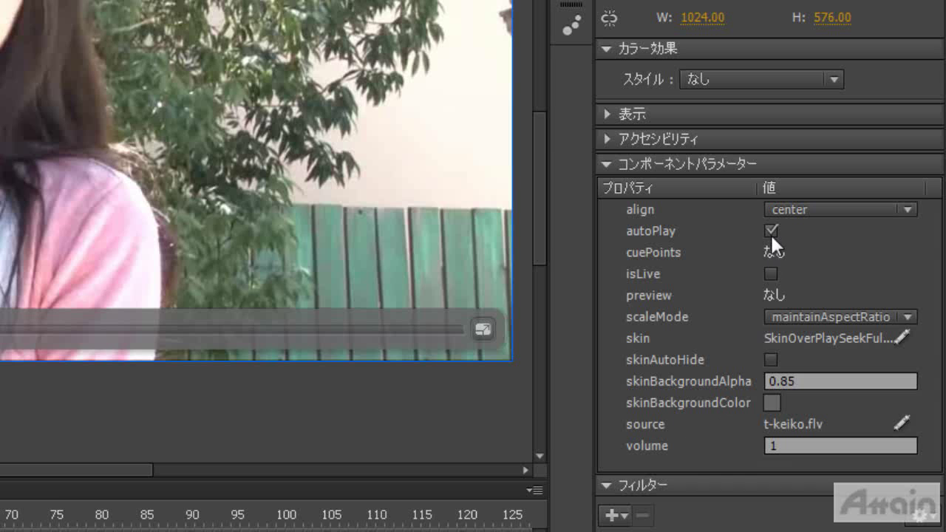
Set the video component's parameters so that both autoPlay and skinAutoHide are enabled.
click(771, 230)
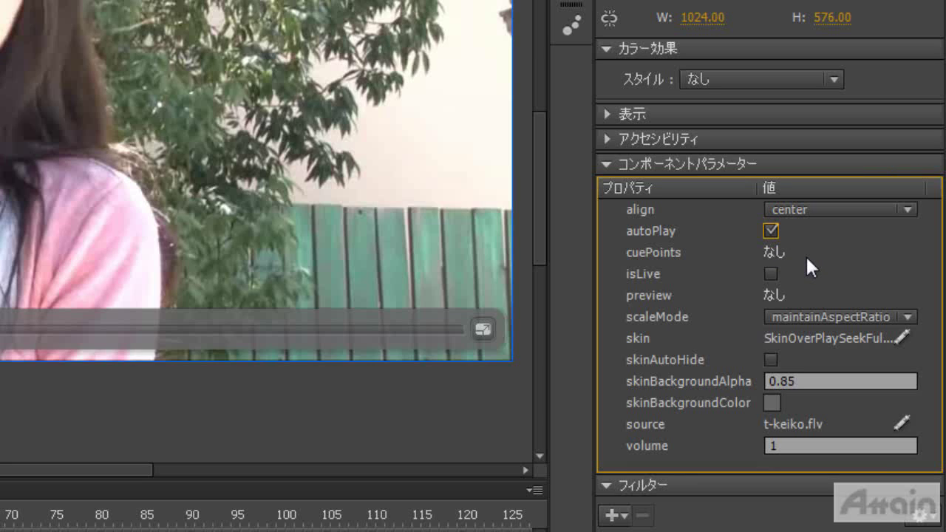
click(772, 356)
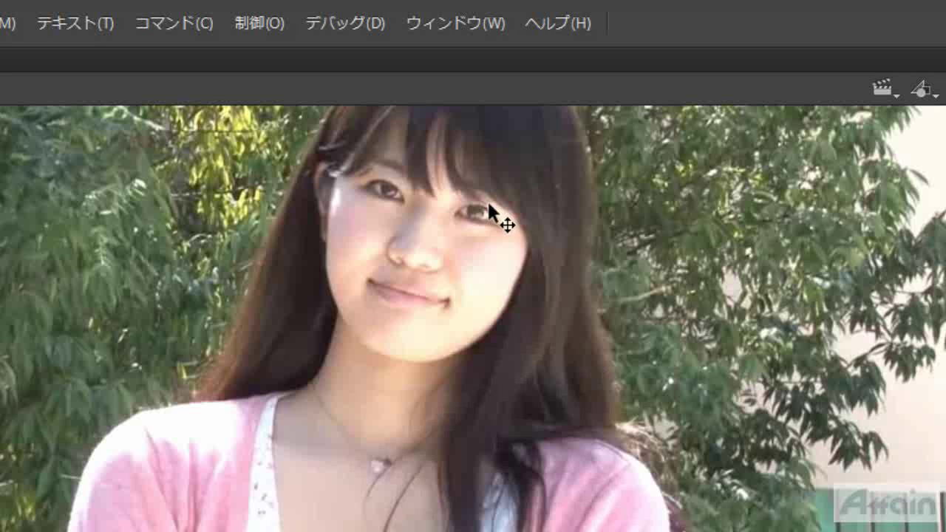
Preview the movie, check the auto-hiding skin and its playback control over the video, and close the preview.
click(392, 13)
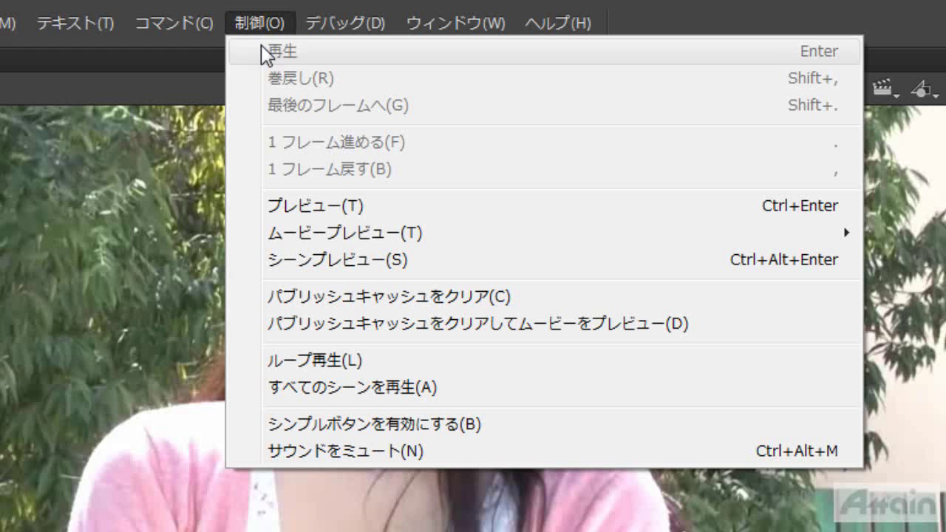
click(376, 202)
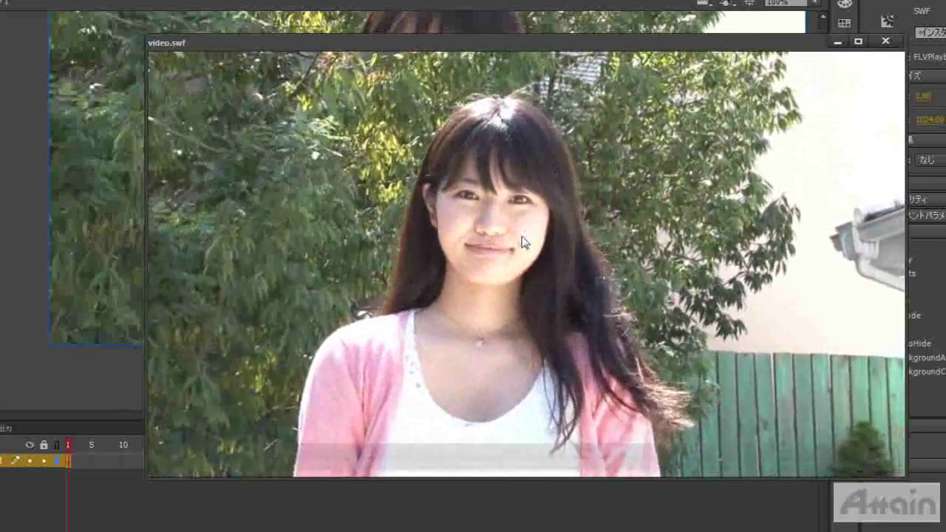
mouse_move(490, 303)
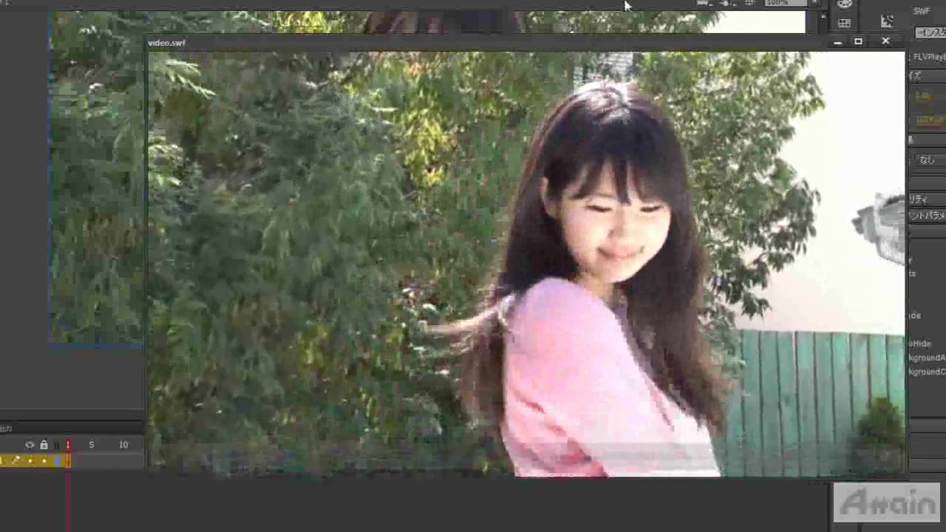
mouse_move(456, 252)
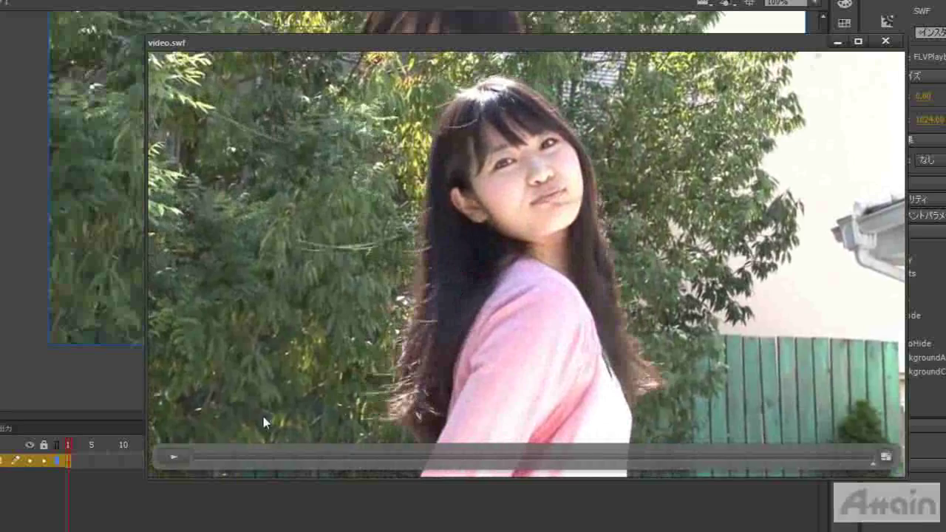
click(171, 457)
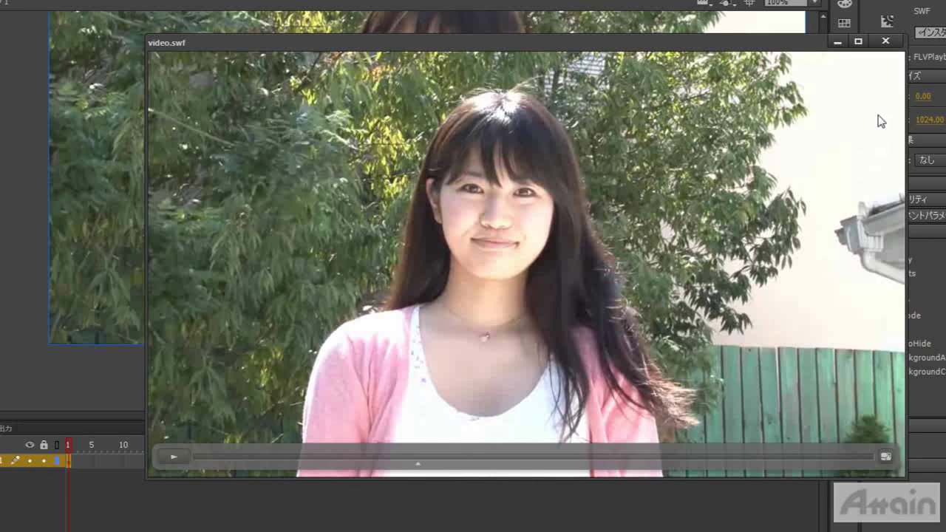
click(887, 42)
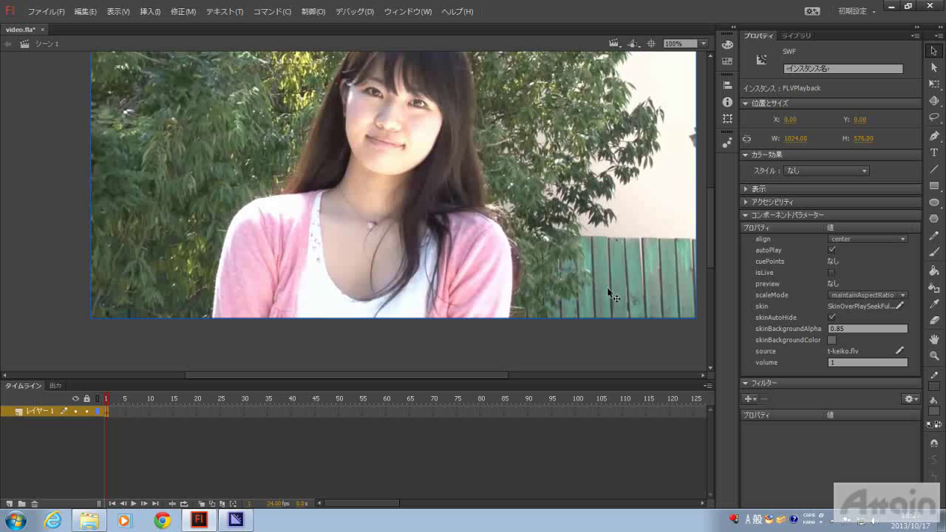
drag(711, 249, 711, 234)
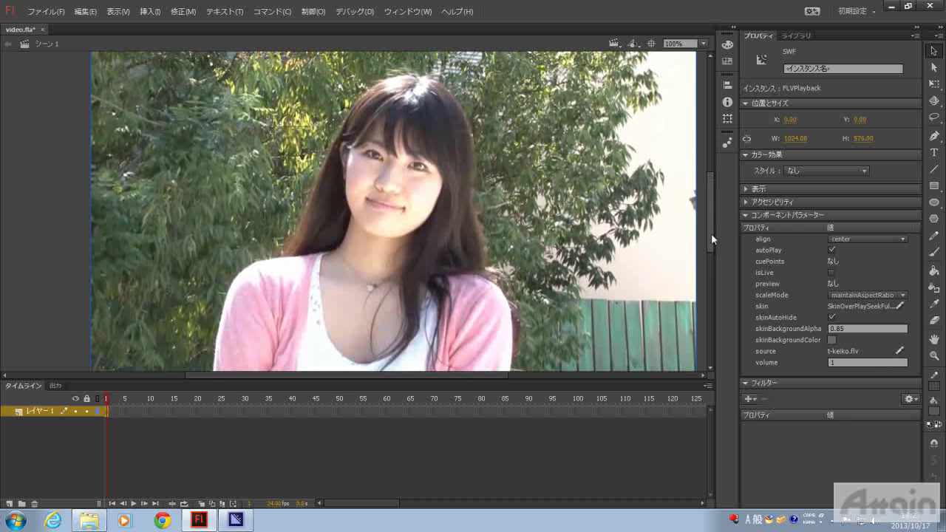